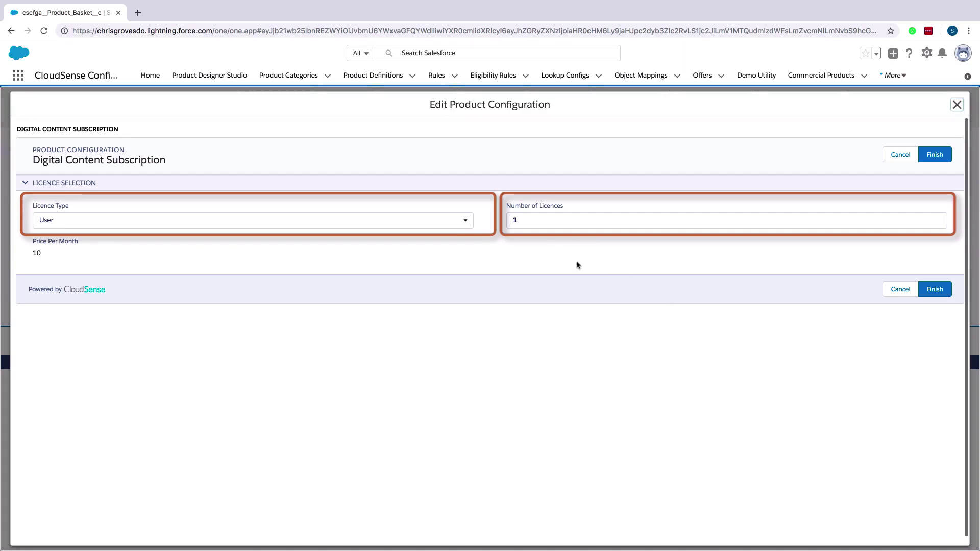
- Switch the licence type between Site and User to check the effect on the price per month
left_click(466, 220)
left_click(466, 229)
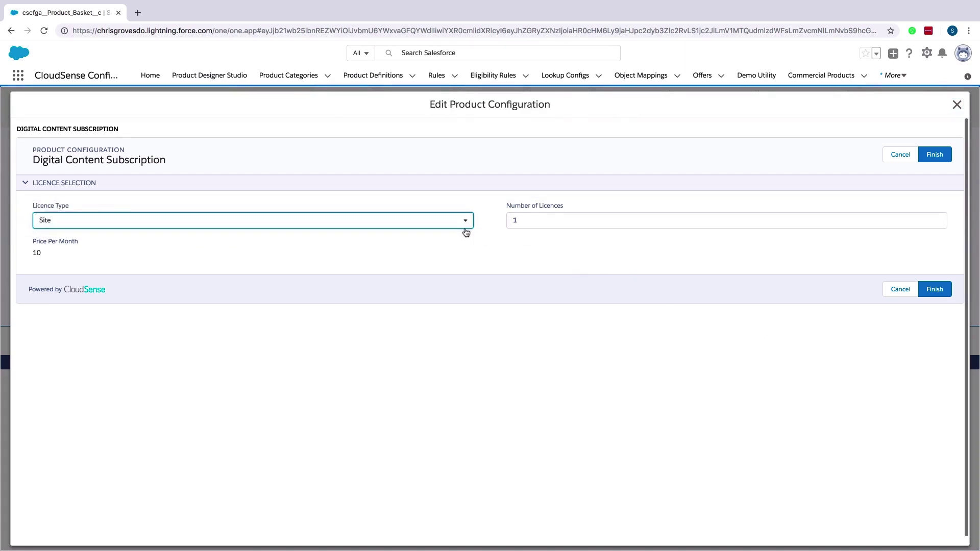
left_click(465, 224)
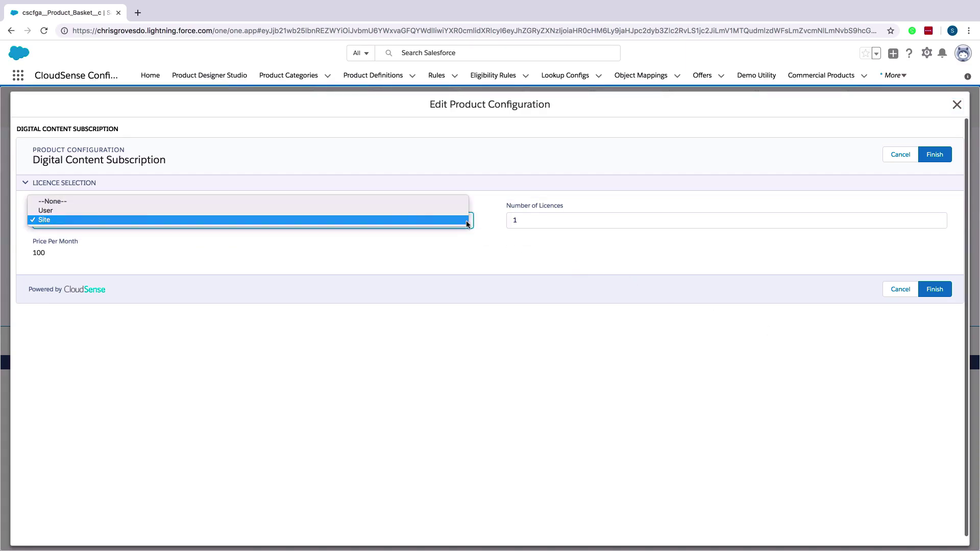
left_click(463, 214)
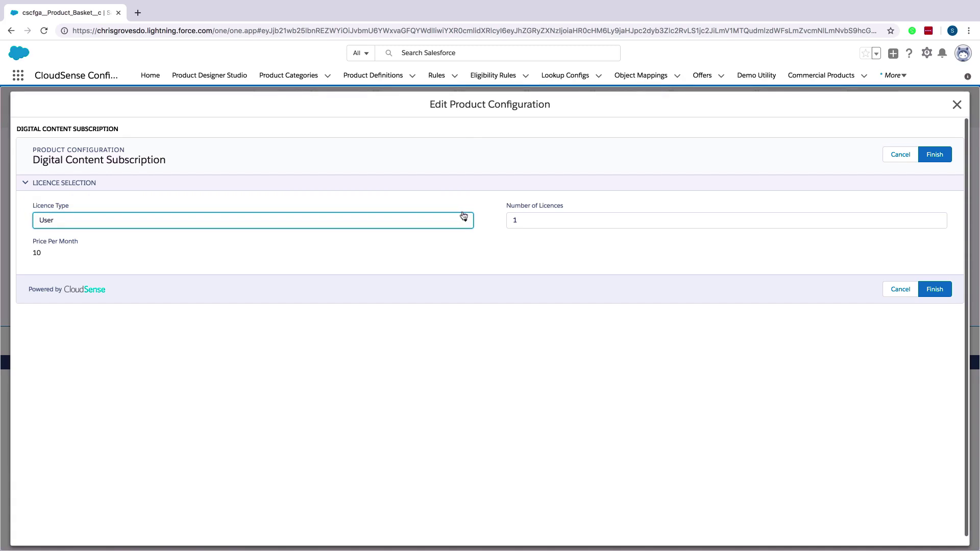
left_click(825, 342)
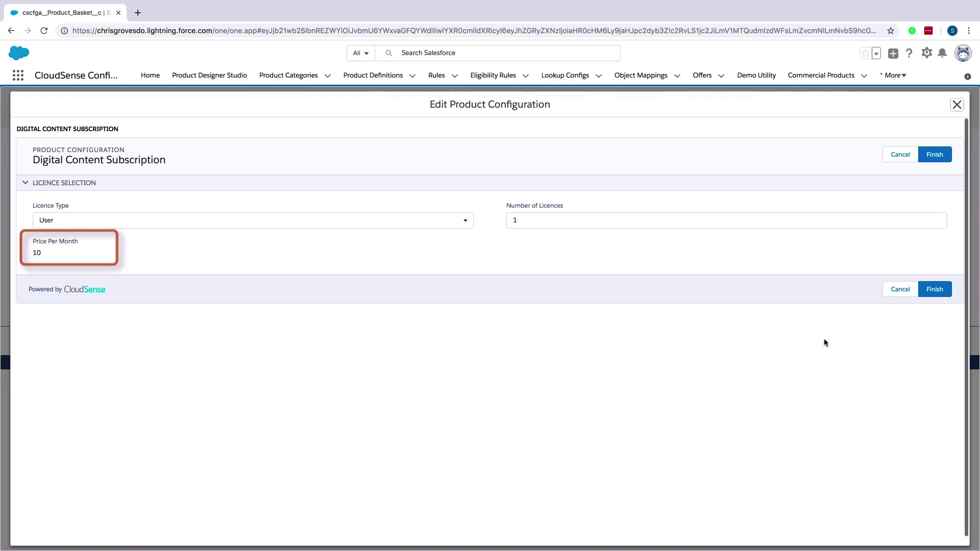
left_click(465, 220)
left_click(466, 227)
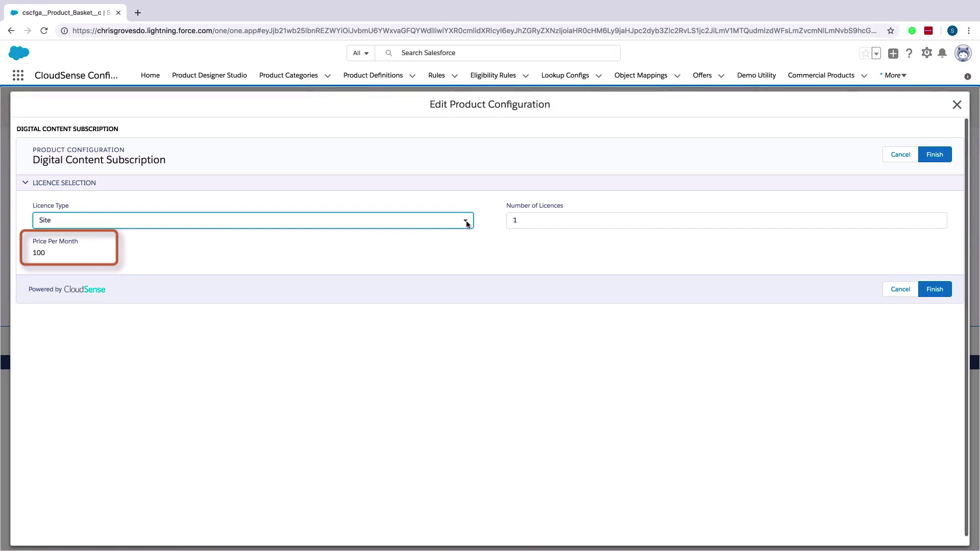
left_click(466, 220)
left_click(462, 211)
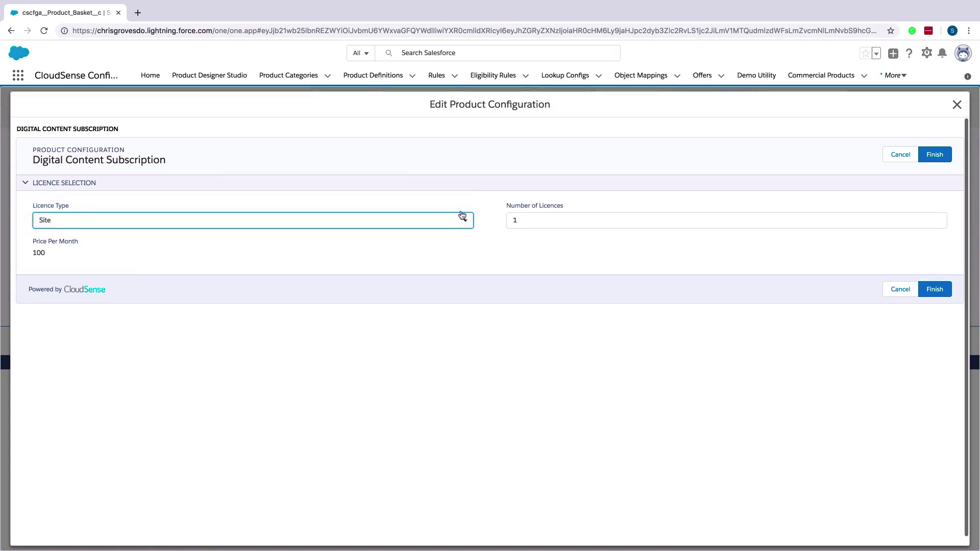
- Append a 0 to the number of licences to check the effect on the price per month
left_click(525, 219)
type("0")
left_click(530, 239)
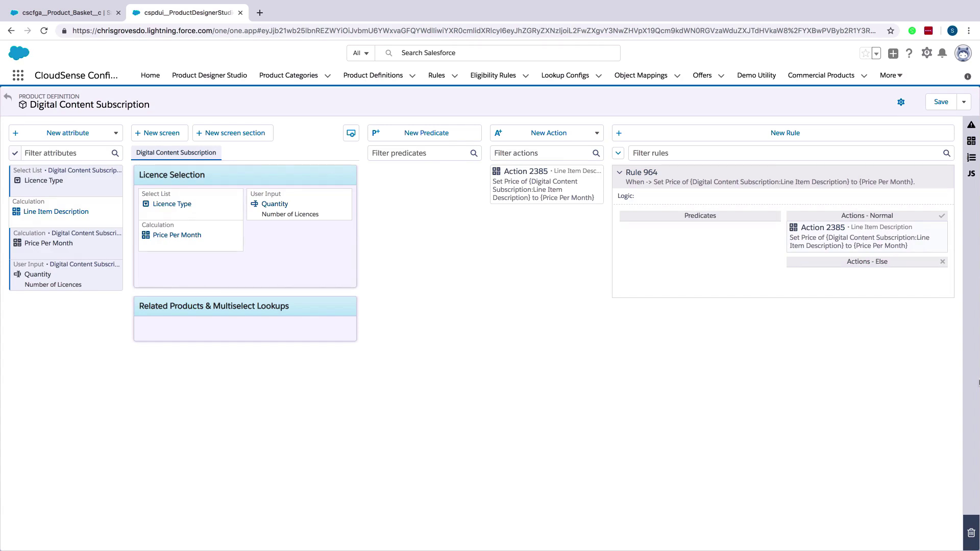
- Add a User Input attribute named IP Address Range with data type String and place it below Quantity in the Licence Selection section
left_click(116, 132)
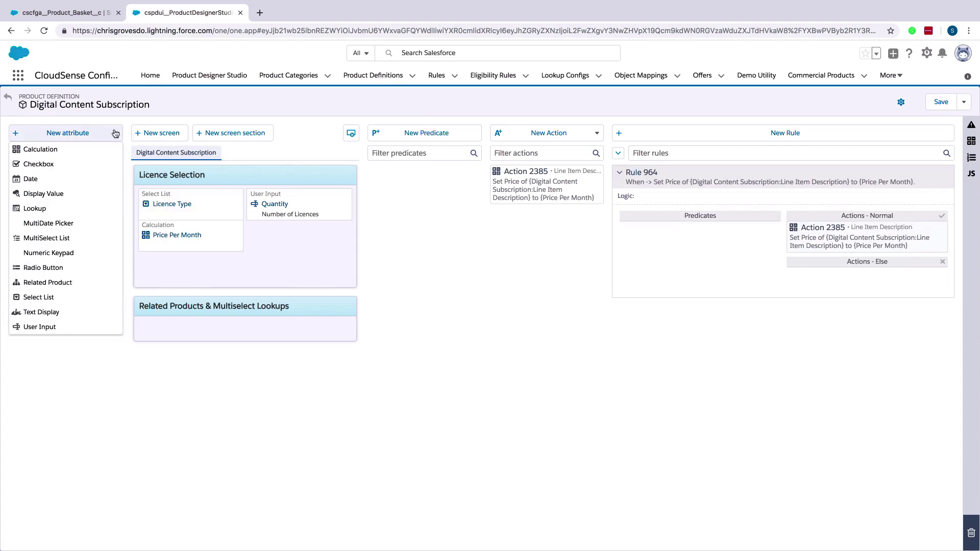
left_click(72, 326)
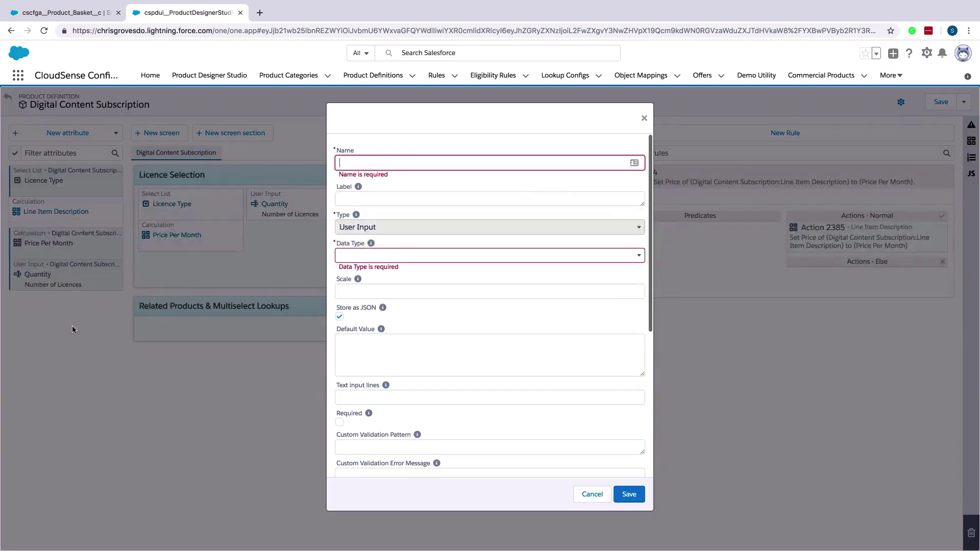
type("IP Address Range")
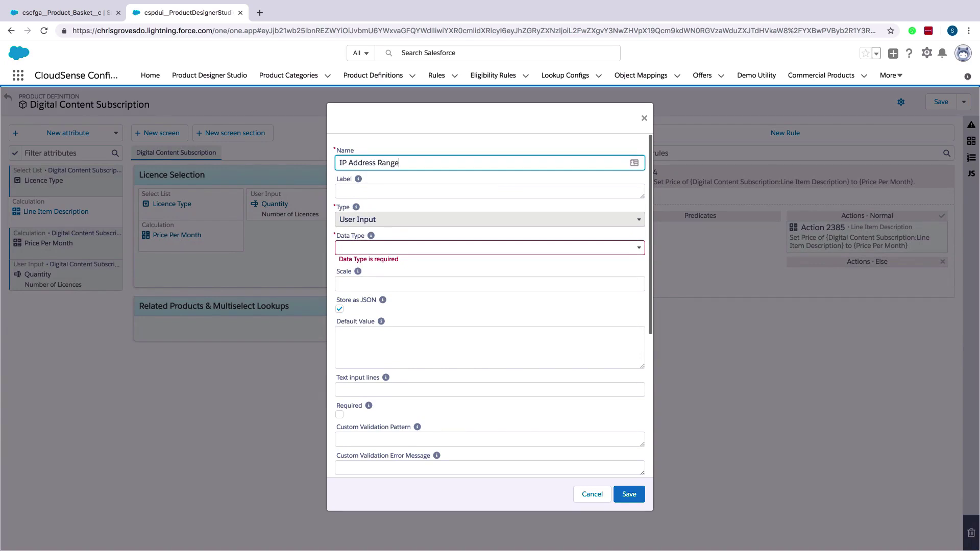
key("Tab")
left_click(418, 248)
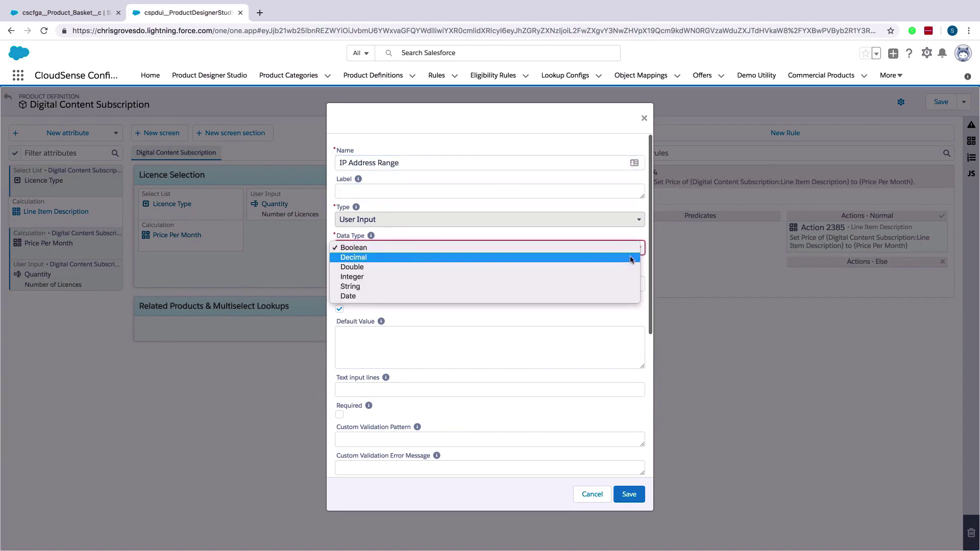
left_click(623, 287)
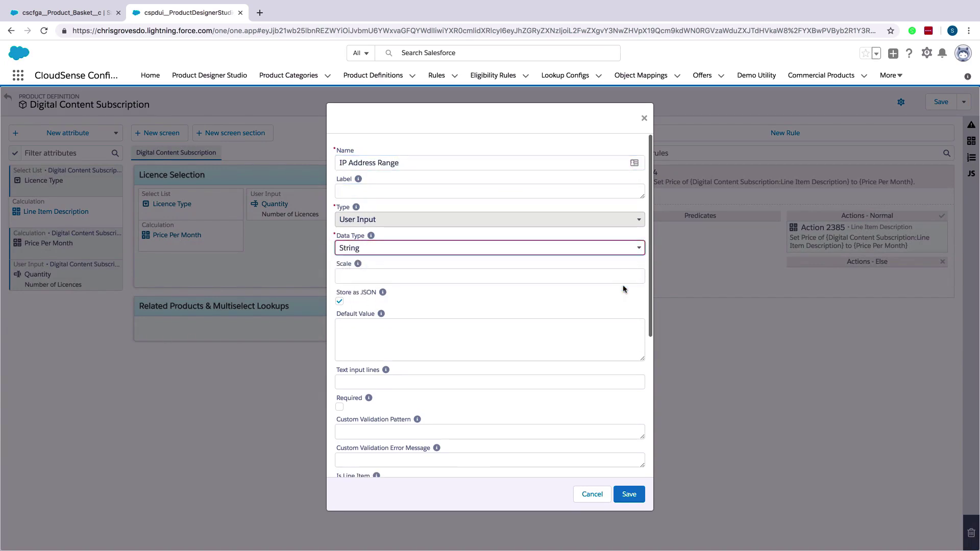
left_click(631, 494)
left_click_drag(62, 191, 281, 245)
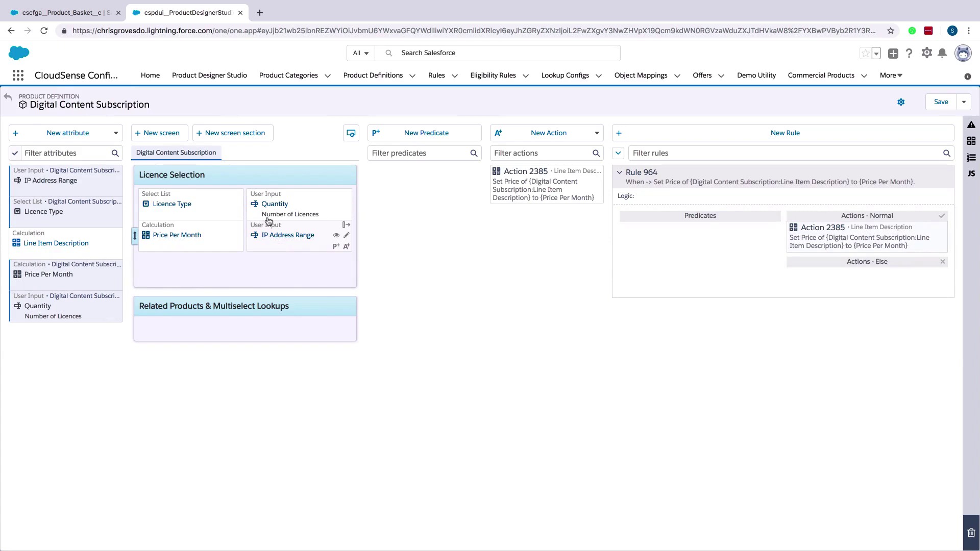
- Create a screen section named Pricing and move the Price Per Month attribute into it from Licence Selection
left_click(246, 134)
type("Pricing")
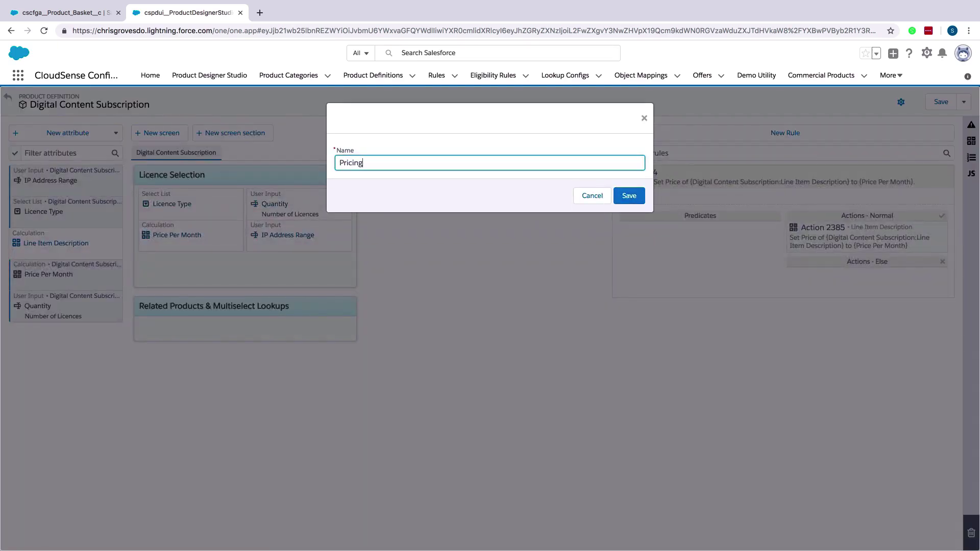
left_click(625, 195)
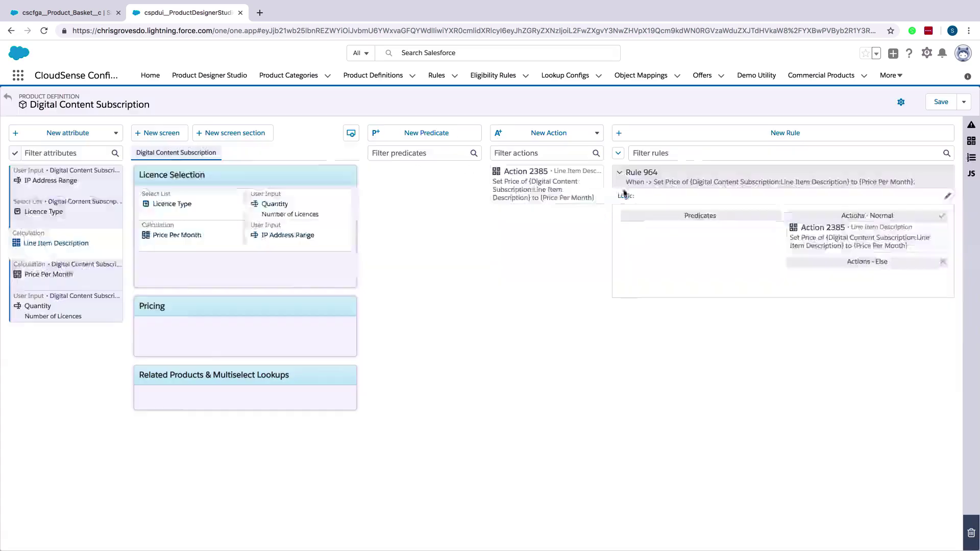
left_click_drag(221, 240, 219, 337)
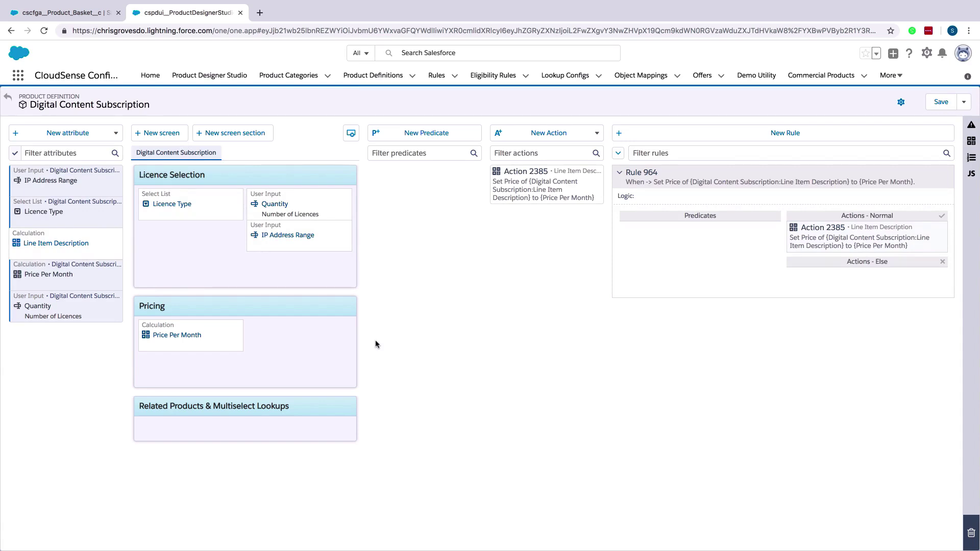
- Hide the Attributes column and create a predicate where the Licence Type attribute value equals User
left_click(902, 104)
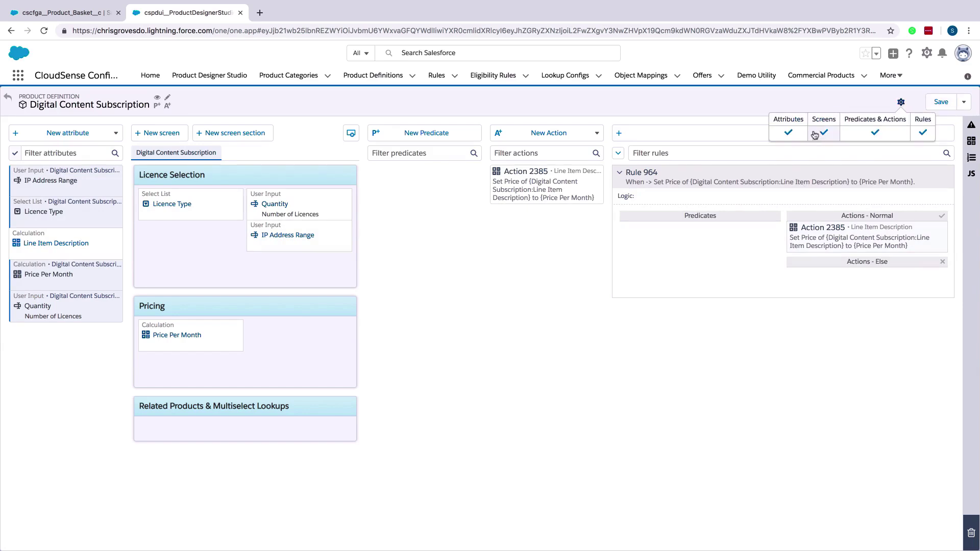
left_click(797, 136)
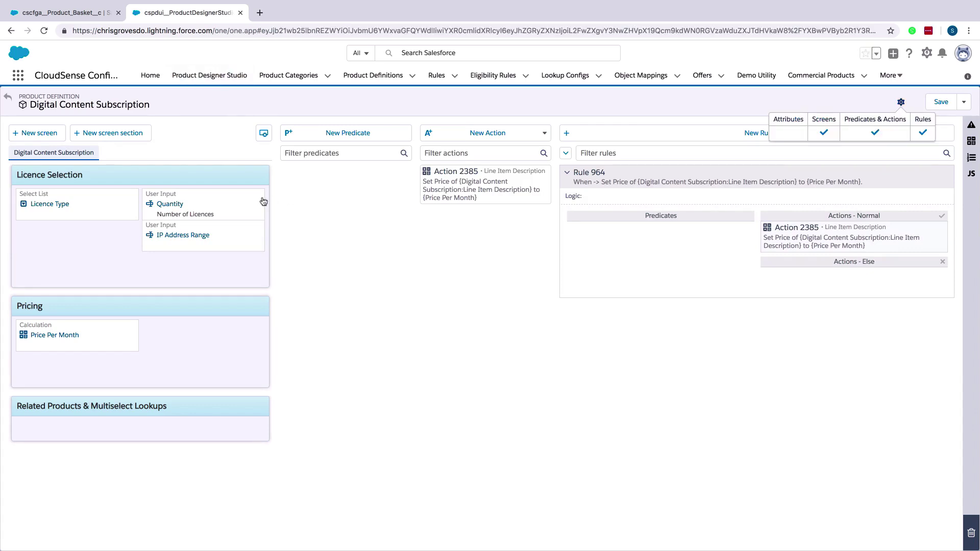
left_click(122, 216)
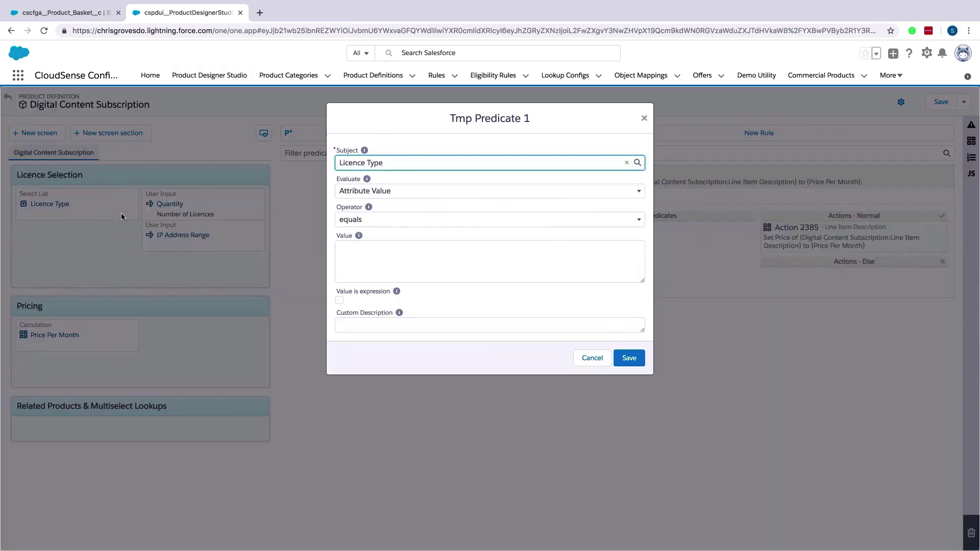
left_click(353, 269)
type("User")
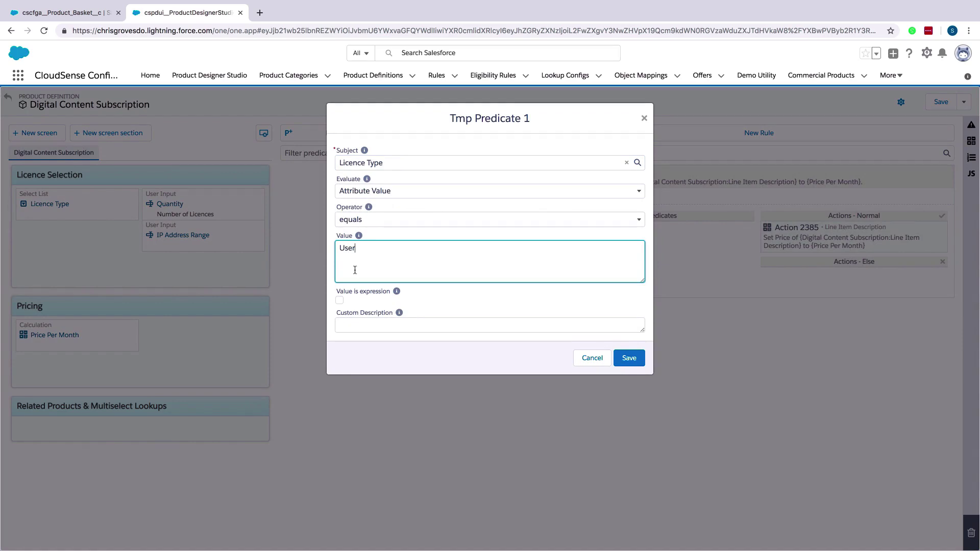
left_click(628, 358)
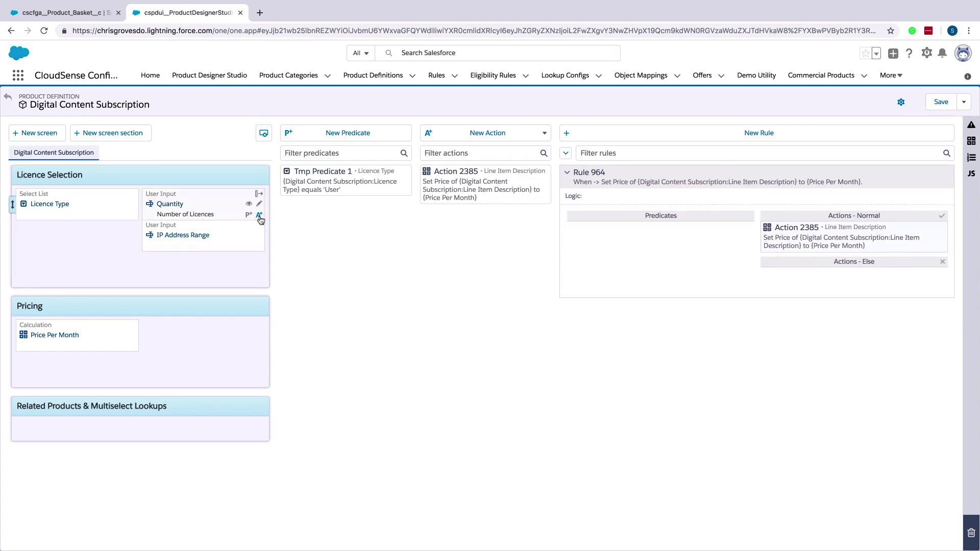
- Create two actions for the Quantity attribute: Make Attribute Mandatory and Disable Attribute
left_click(260, 219)
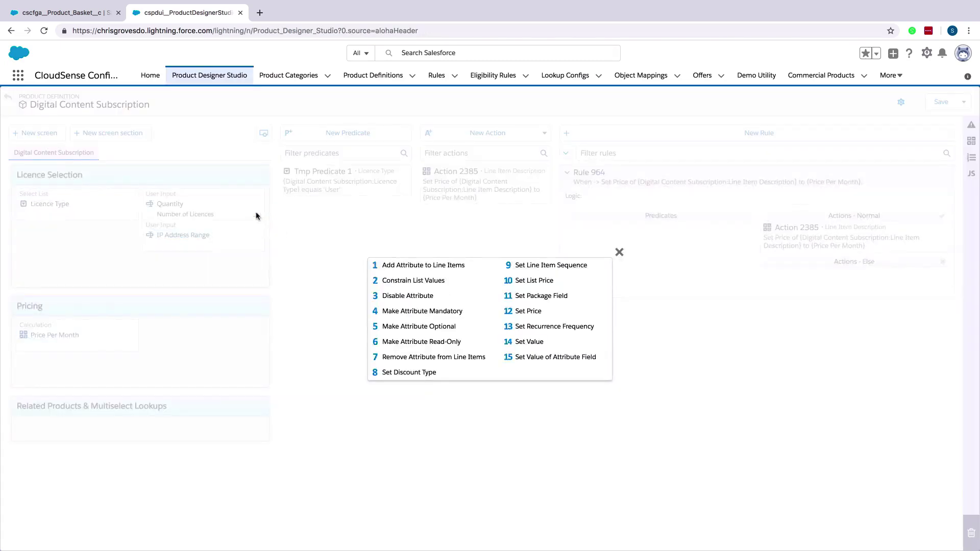
left_click(437, 312)
left_click(621, 256)
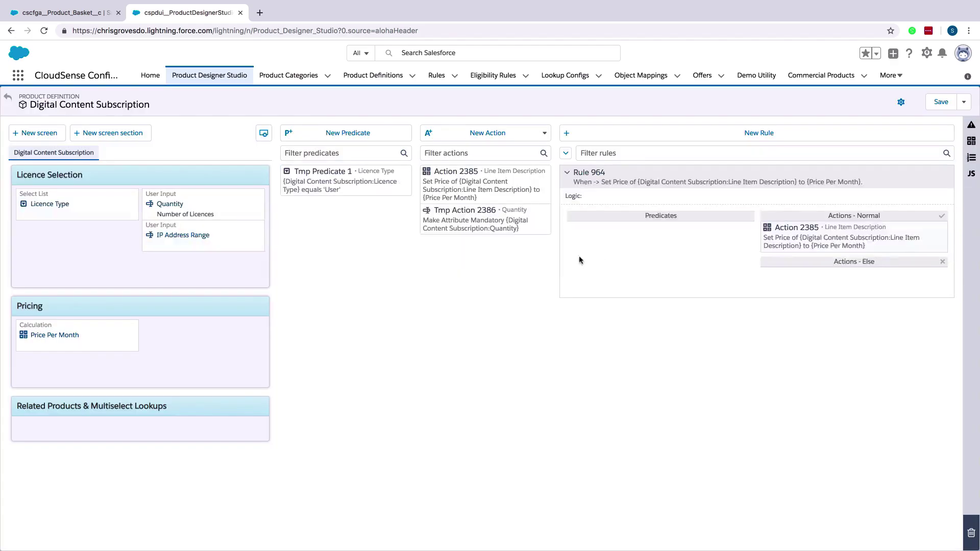
left_click(259, 217)
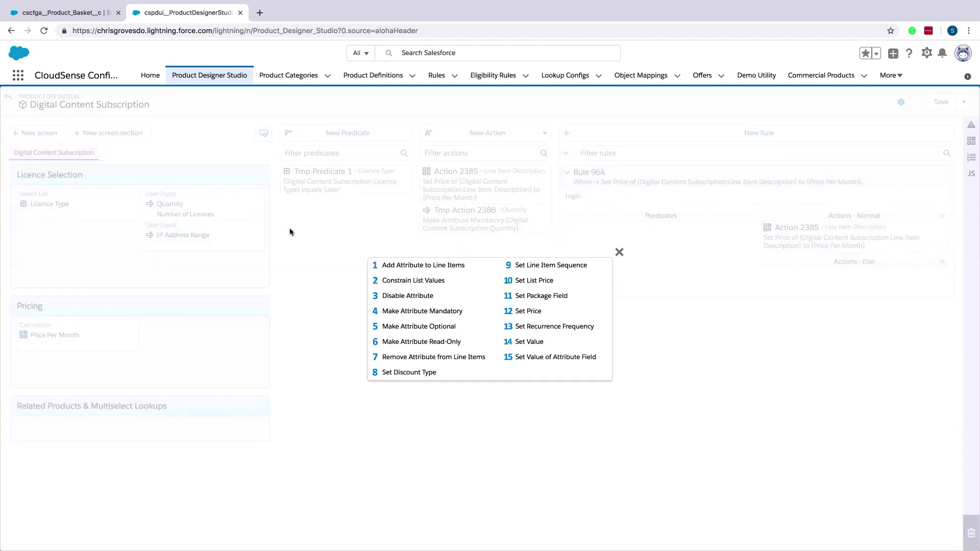
left_click(391, 294)
left_click(624, 260)
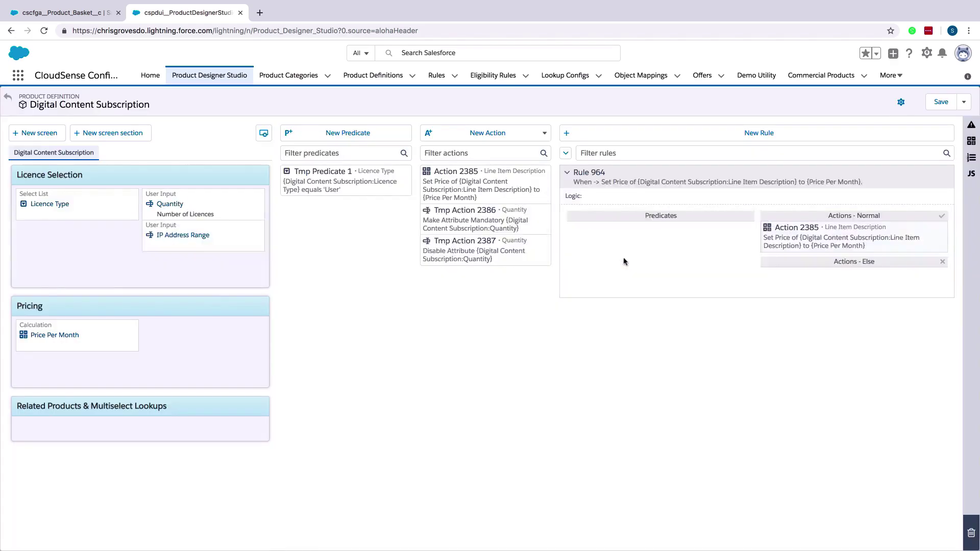
- Create Make Attribute Mandatory and Disable Attribute actions for the IP Address Range attribute
left_click(259, 249)
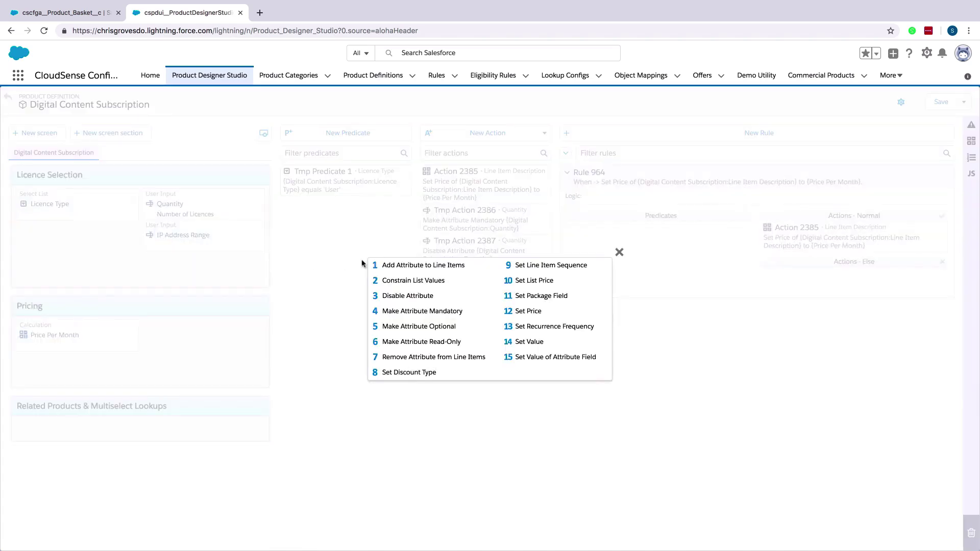
left_click(405, 311)
left_click(633, 257)
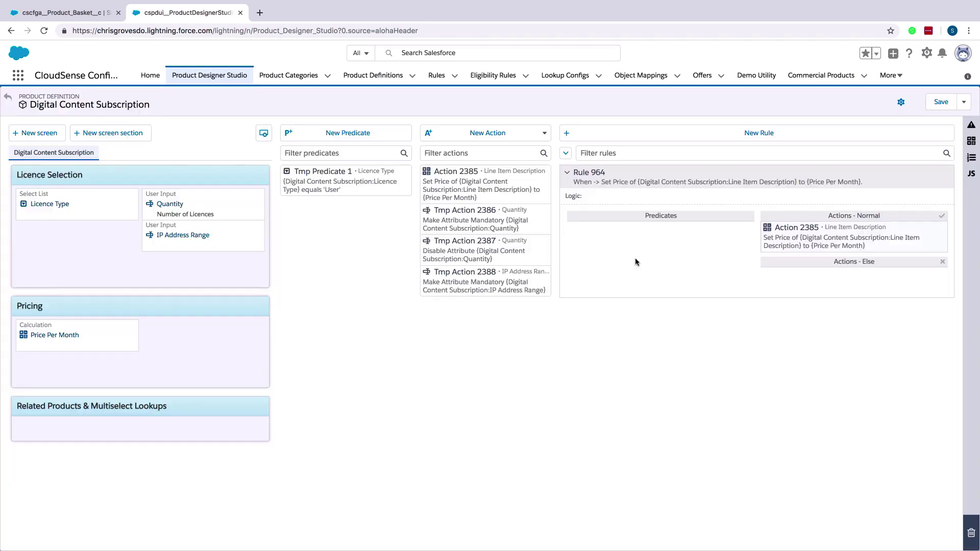
left_click(261, 252)
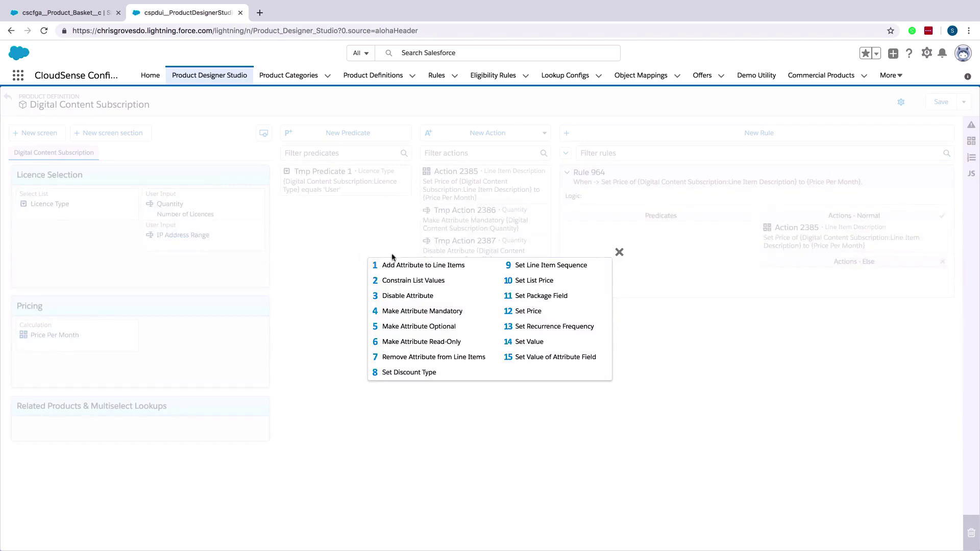
left_click(407, 295)
left_click(639, 258)
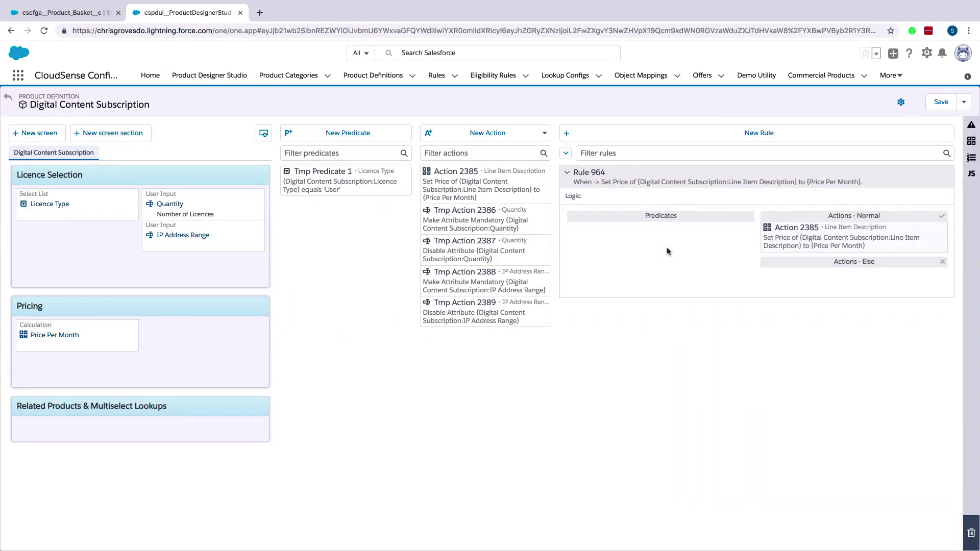
- Hide the Screens column and create a new active rule, leaving grouping, logic and description blank
left_click(901, 102)
left_click(823, 134)
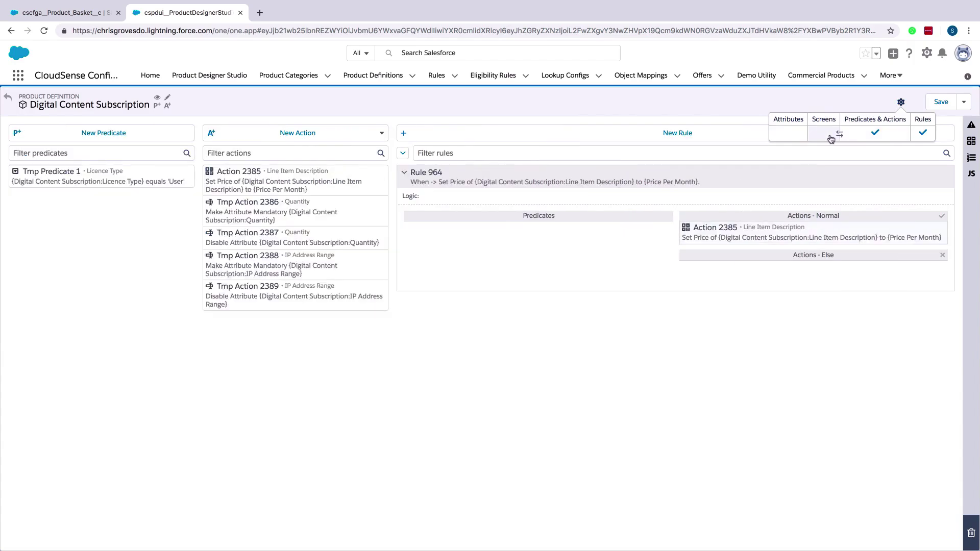
left_click(815, 107)
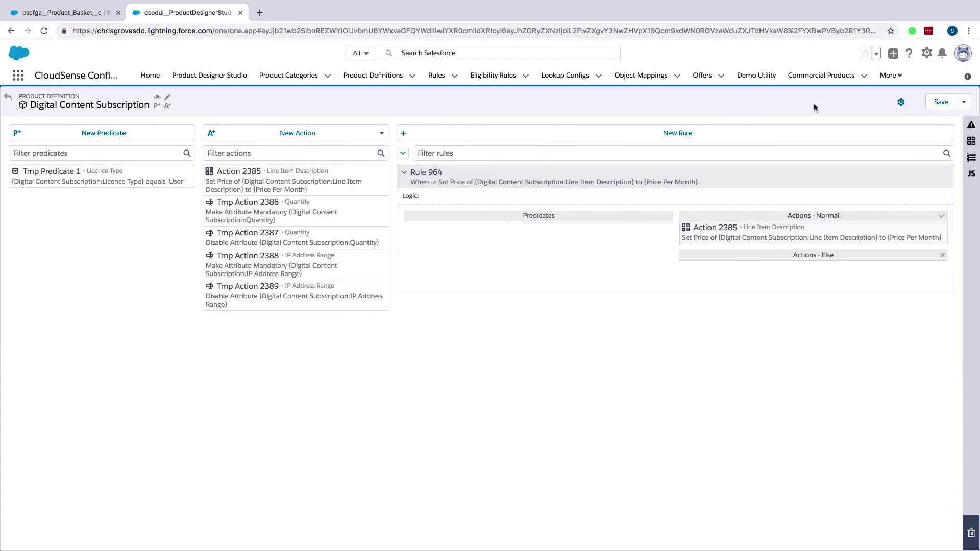
left_click(828, 132)
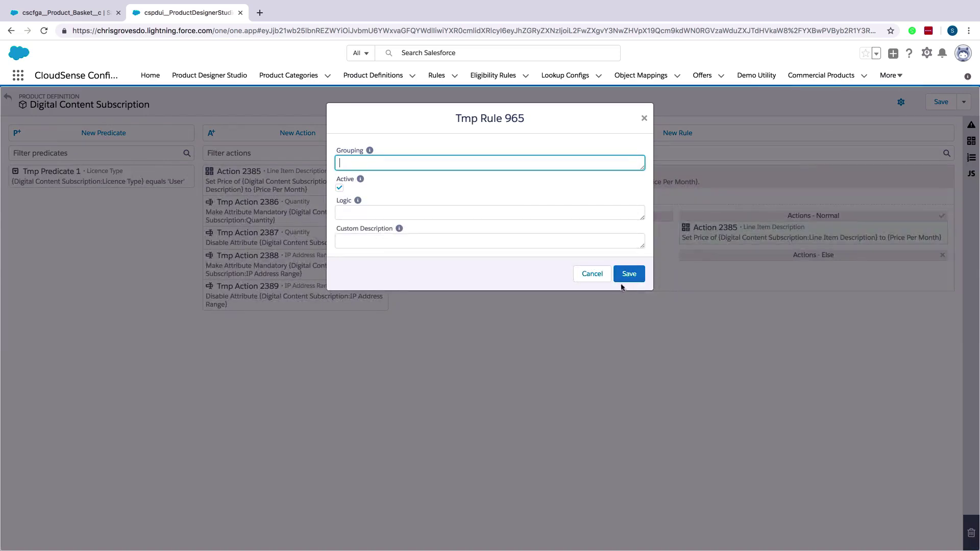
left_click(628, 274)
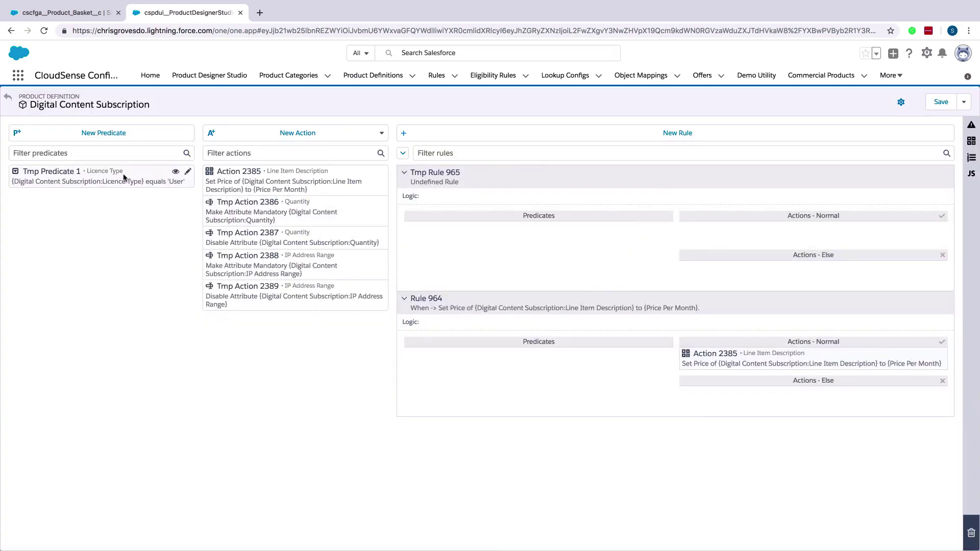
- Assign the Licence Type predicate to the new rule, with making Quantity mandatory and disabling IP Address Range as its Normal actions
left_click_drag(168, 184, 571, 242)
left_click_drag(320, 208, 776, 230)
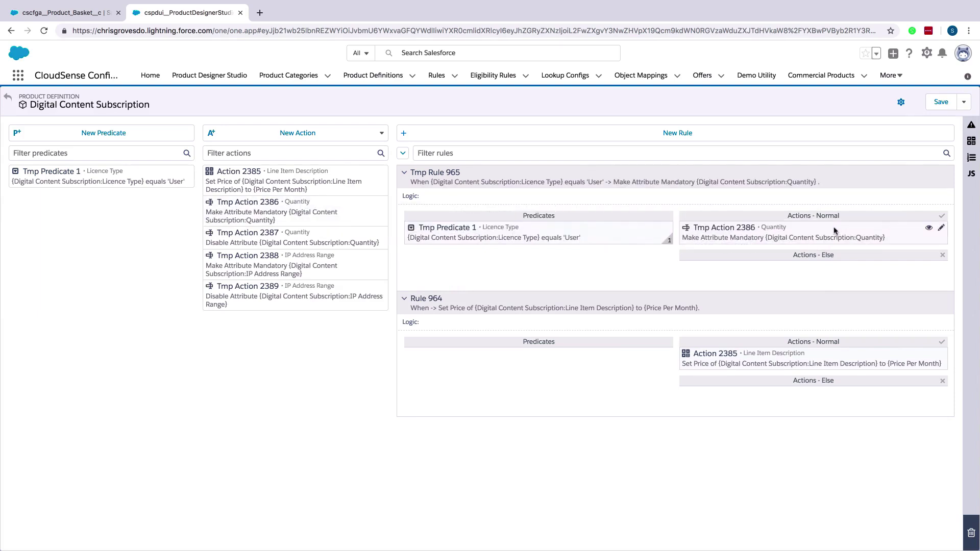
left_click_drag(351, 288, 862, 262)
- Add disabling Quantity and making IP Address Range mandatory as the rule's Else actions, and show the Attributes and Screens columns again
left_click_drag(351, 243, 846, 295)
left_click_drag(351, 281, 867, 314)
mouse_move(902, 103)
left_click(815, 133)
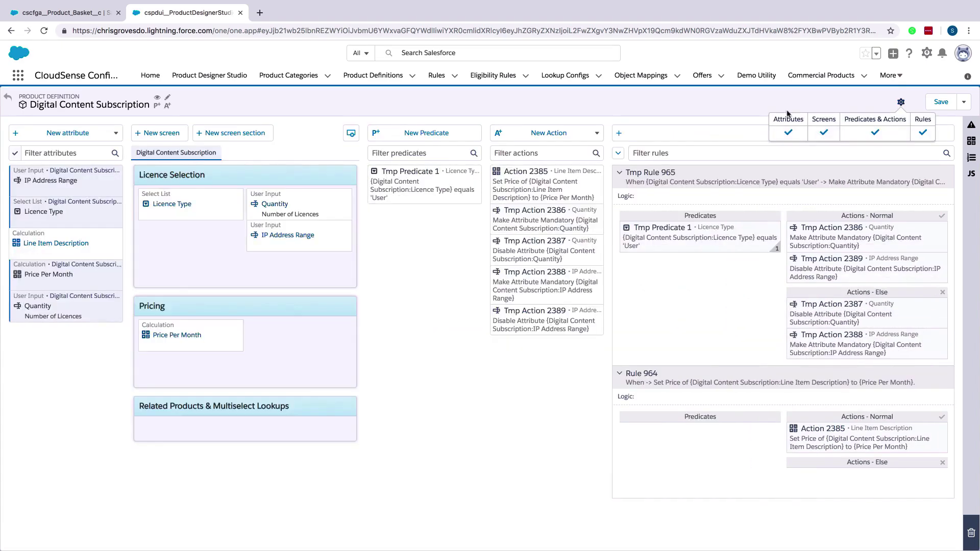
- Create a Display Value attribute named Total Price and place it beside Price Per Month in the Pricing section
left_click(116, 133)
left_click(41, 194)
type("Total Price")
left_click(431, 248)
left_click(426, 275)
left_click(629, 494)
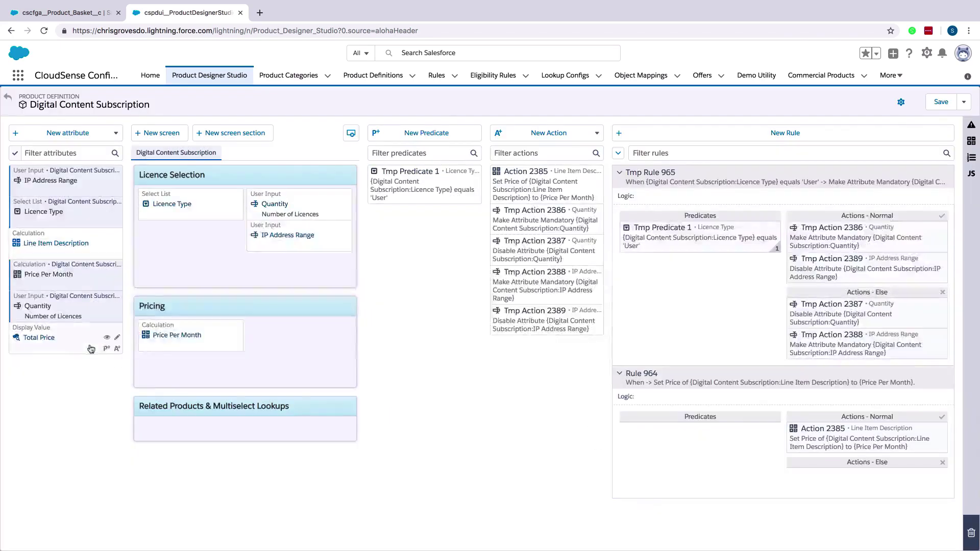
left_click_drag(78, 347, 271, 344)
left_click_drag(300, 345, 301, 345)
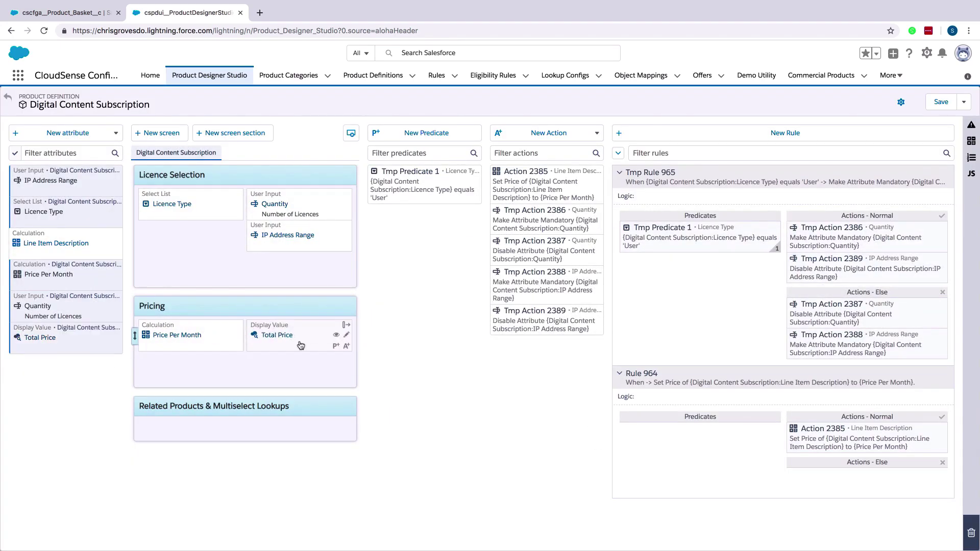
- Create a Set Value action for Total Price using the expression {Quantity}*{Price Per Month}
left_click(347, 347)
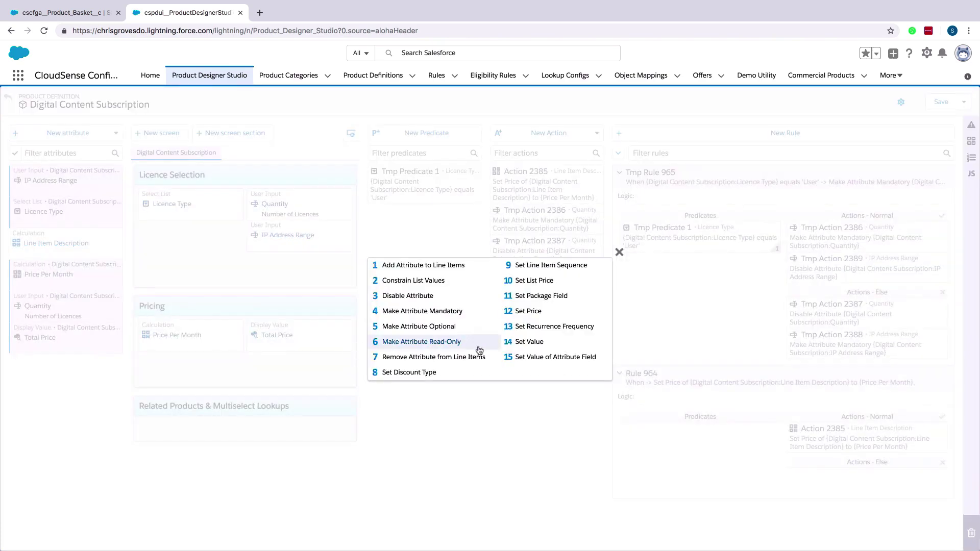
left_click(518, 349)
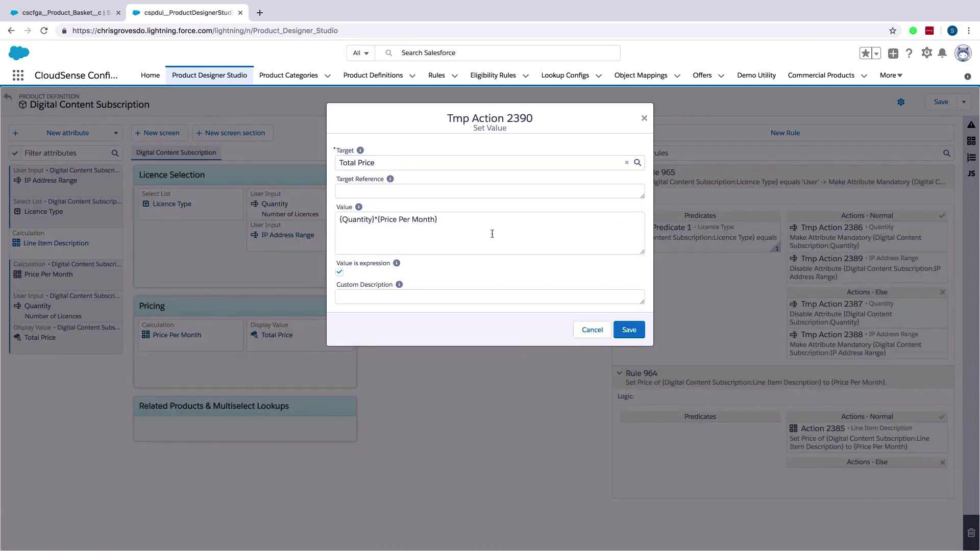
left_click(623, 331)
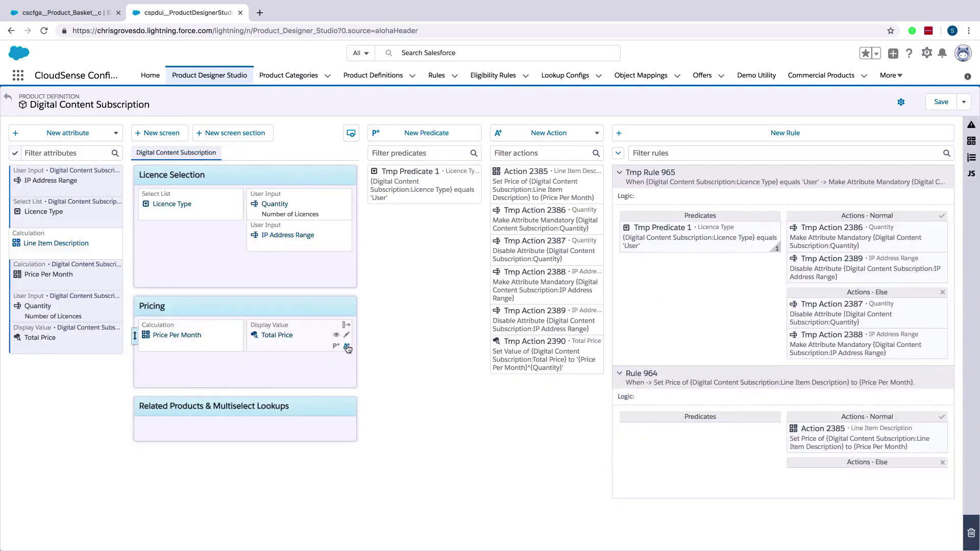
- Create a second Set Value action for Total Price using the expression {Price Per Month}
left_click(352, 349)
left_click(513, 342)
left_click(473, 231)
type("{price")
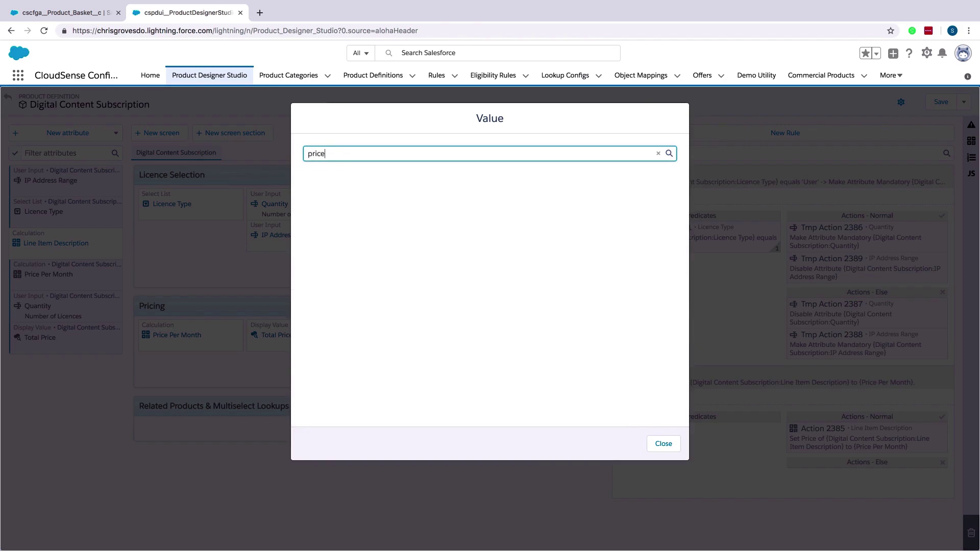
left_click(466, 230)
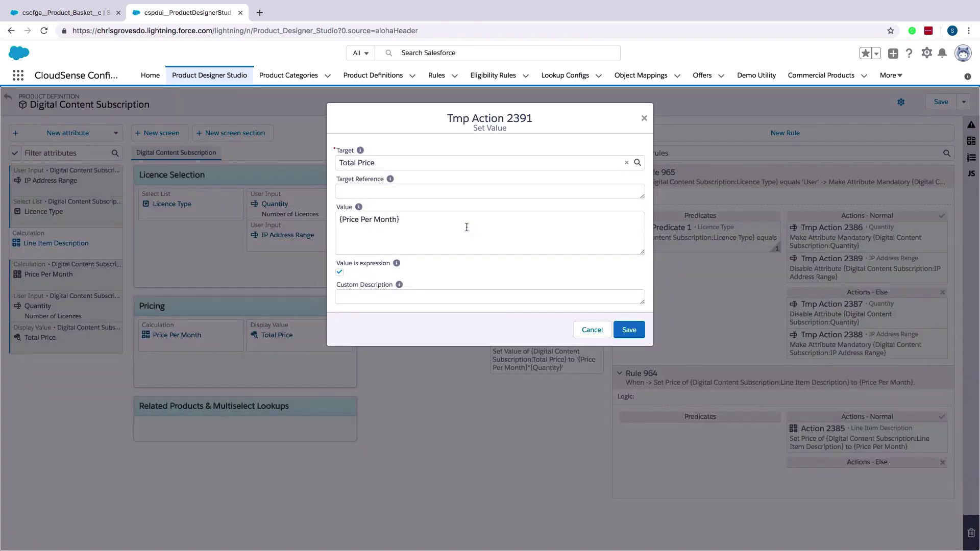
left_click(636, 336)
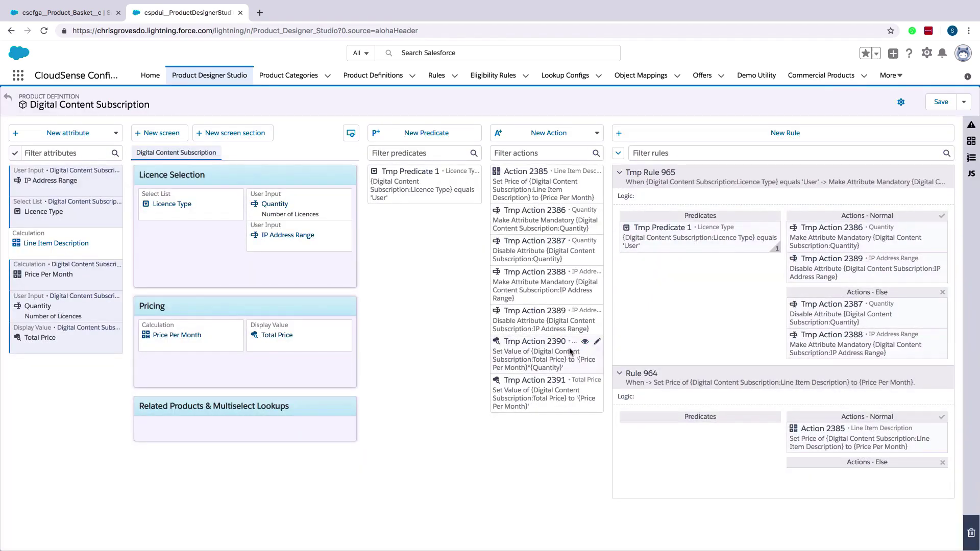
- Add the quantity-based Total Price action to the licence type rule's Normal actions and the {Price Per Month} one to its Else actions
left_click_drag(598, 341, 864, 282)
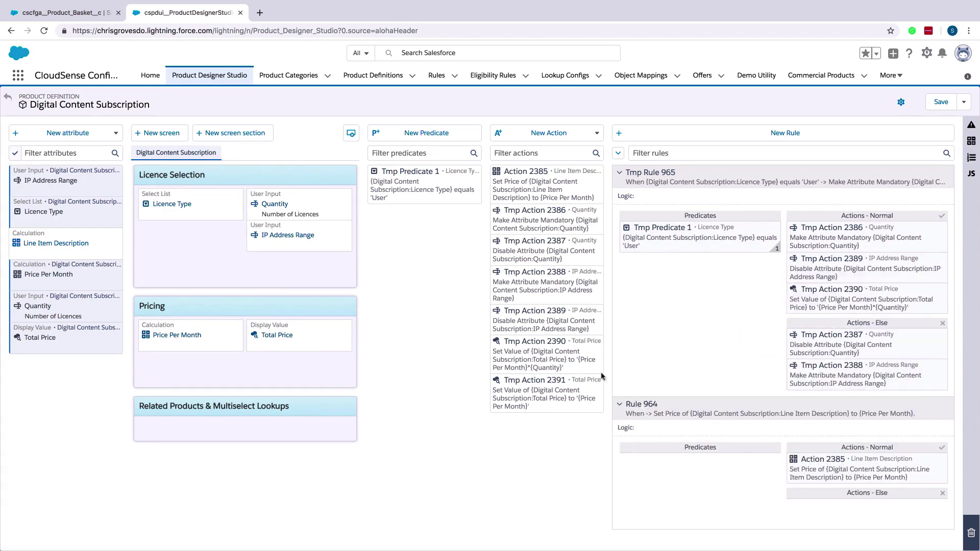
left_click_drag(532, 391, 848, 382)
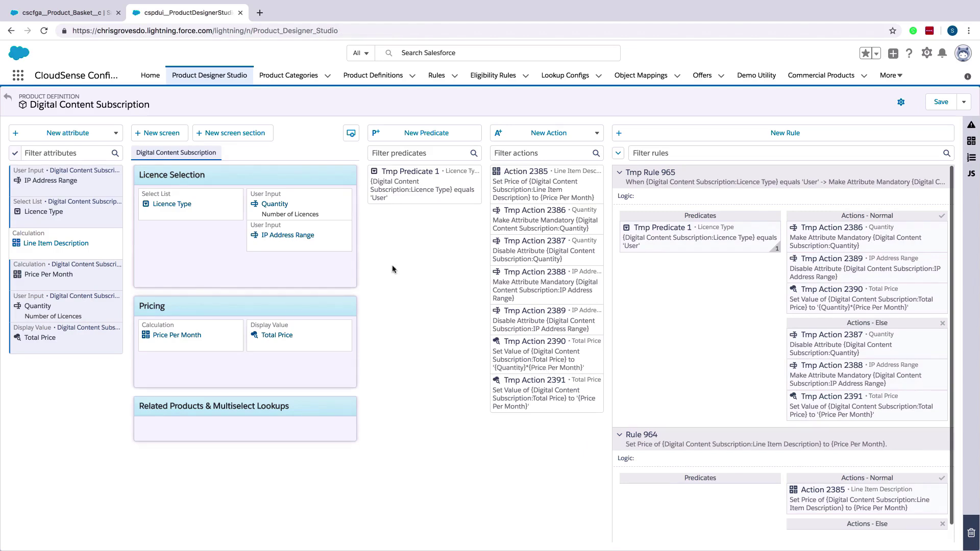
- Examine which actions and rules use the Quantity attribute, and clear the highlighting
mouse_move(338, 212)
left_click(337, 205)
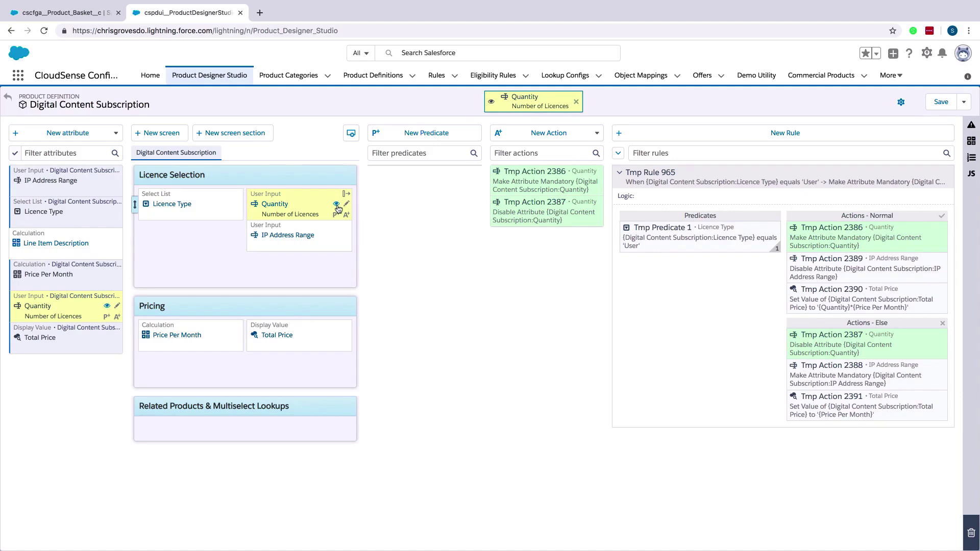
left_click(576, 102)
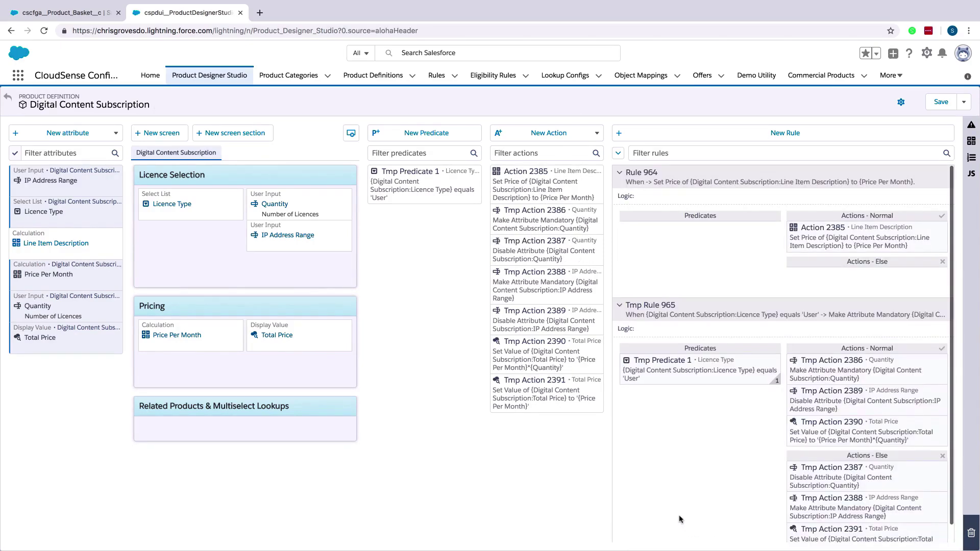
- Save and compile the Digital Content Subscription product definition
left_click(965, 104)
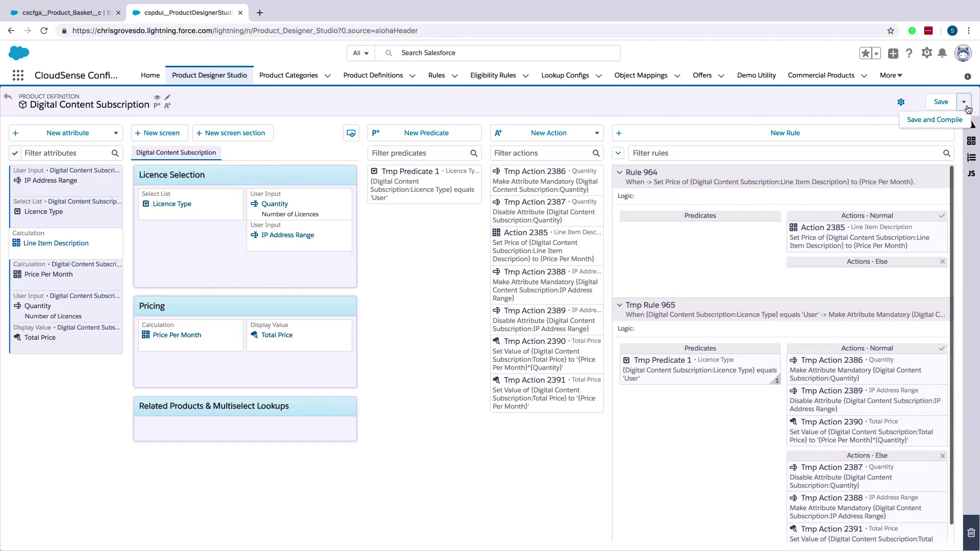
left_click(964, 121)
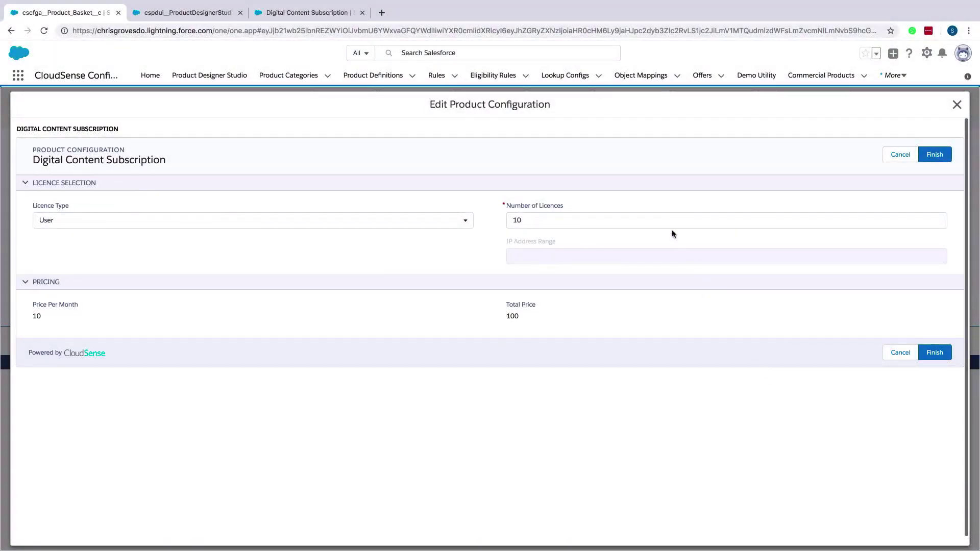
- Set Number of Licences to 20 in the basket's product configuration and open the Licence Type choices
double_click(668, 220)
type("20")
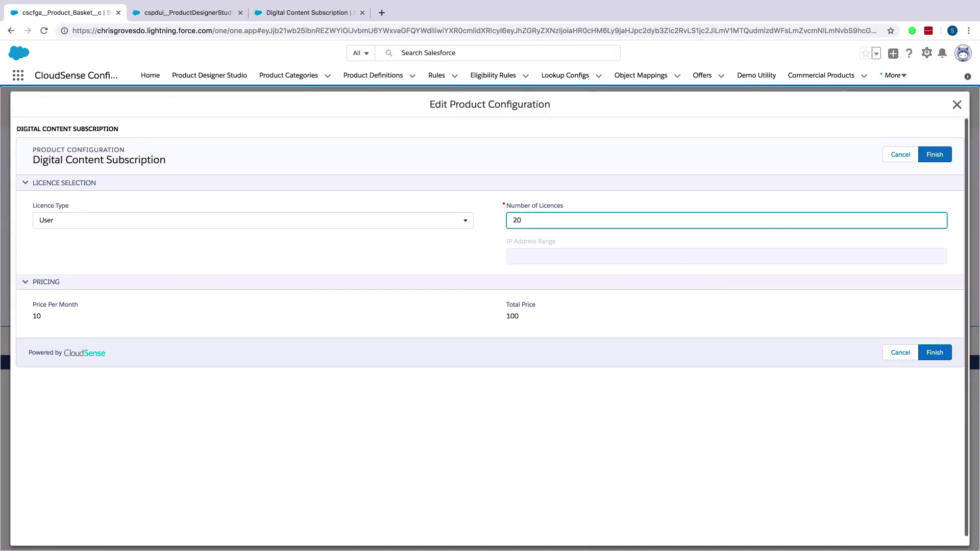
left_click(656, 211)
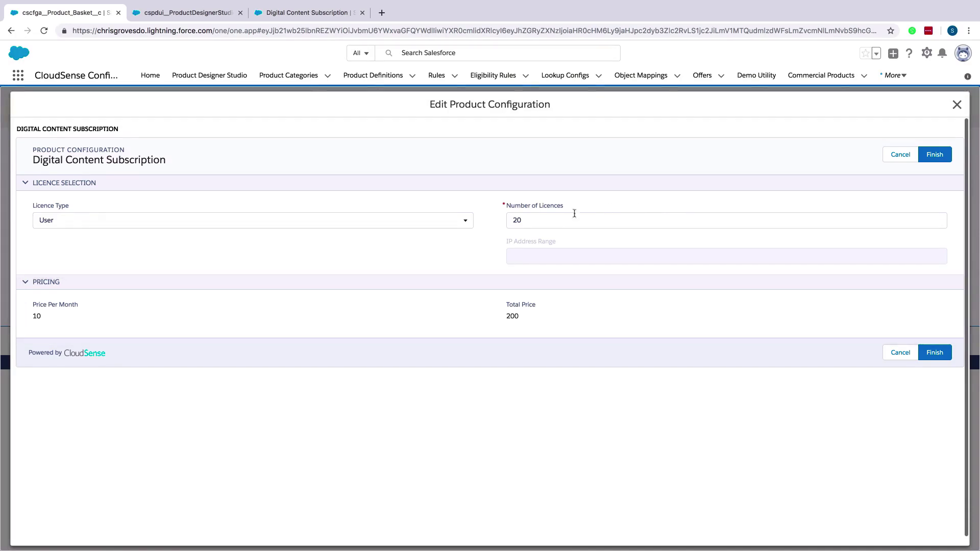
left_click(464, 222)
left_click(461, 230)
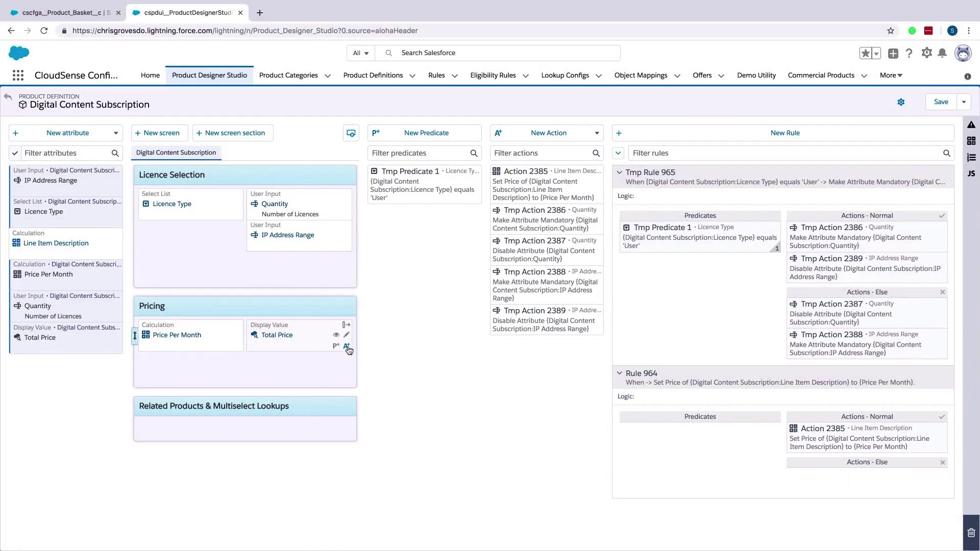
left_click(347, 348)
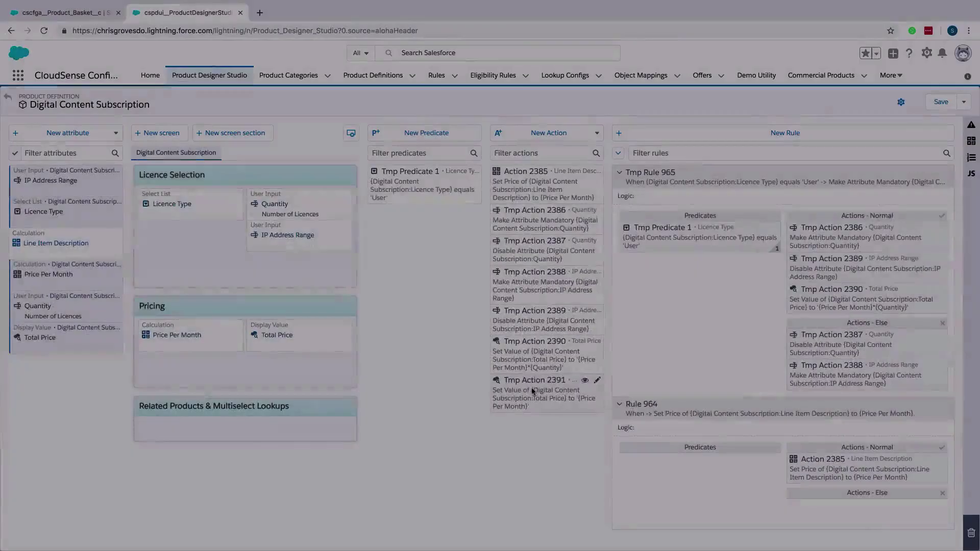
left_click_drag(533, 380, 848, 383)
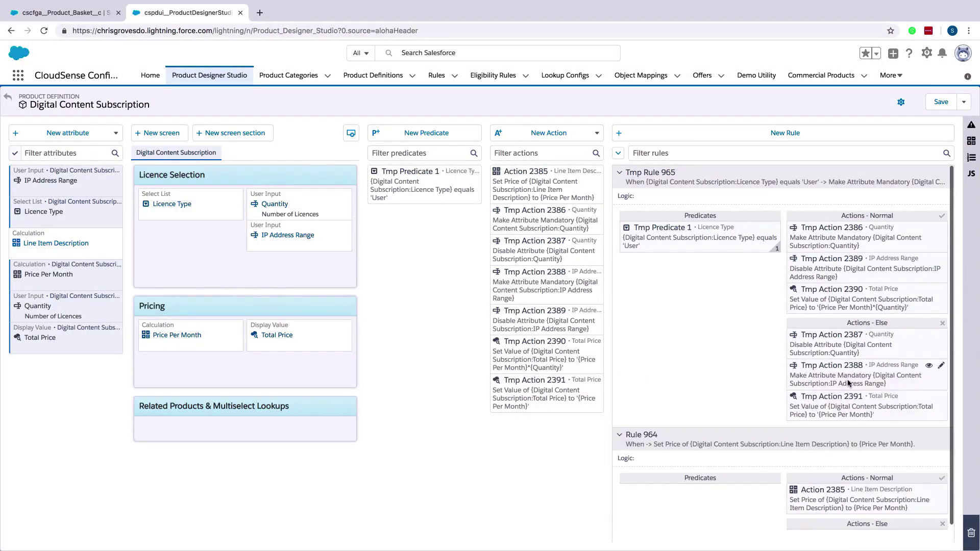